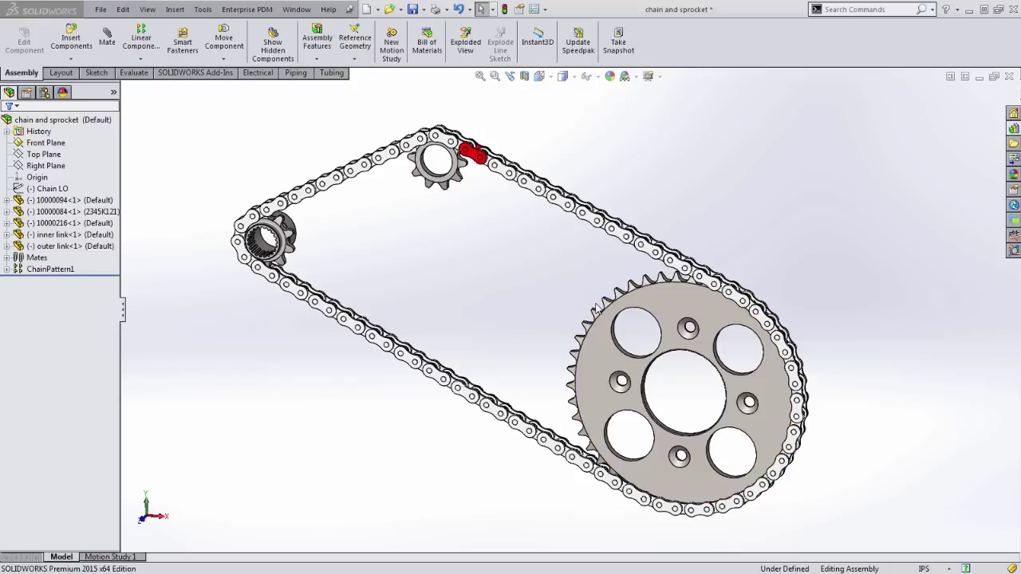
Rotate the large sprocket with Move Component so the red link reaches the lower-left run.
{"action": "left_click_drag", "start_coordinate": [637, 285], "coordinate": [793, 434]}
{"action": "key", "text": "Escape"}
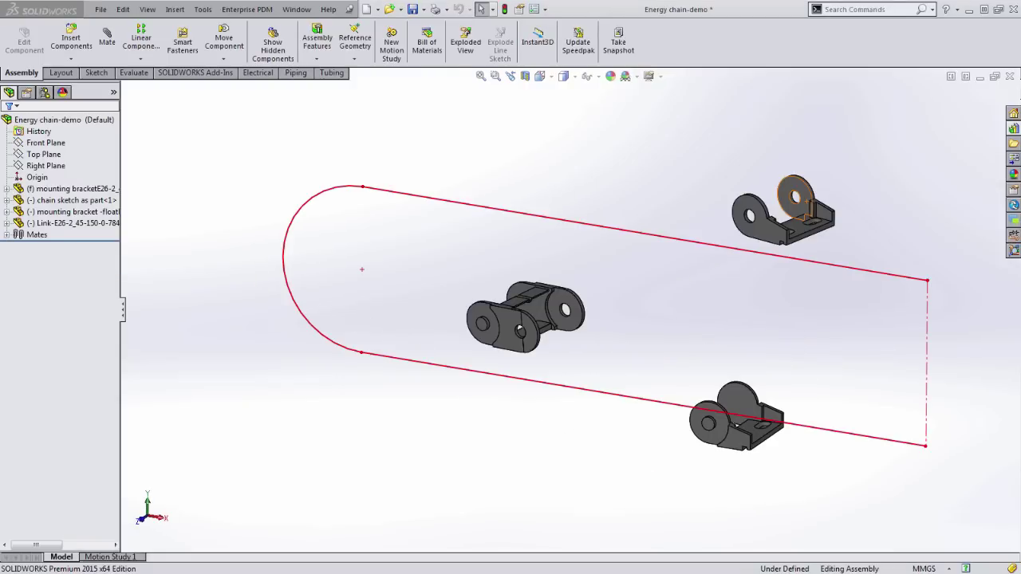
Test freedom by dragging the chain sketch, the upper bracket and the link toward the lower path.
{"action": "left_click", "coordinate": [737, 448]}
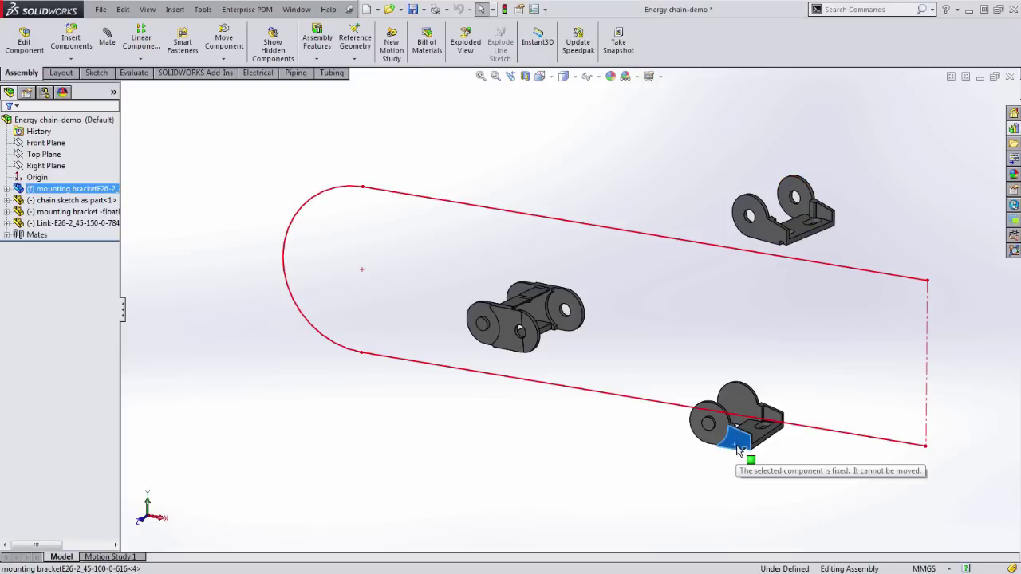
{"action": "left_click", "coordinate": [923, 464]}
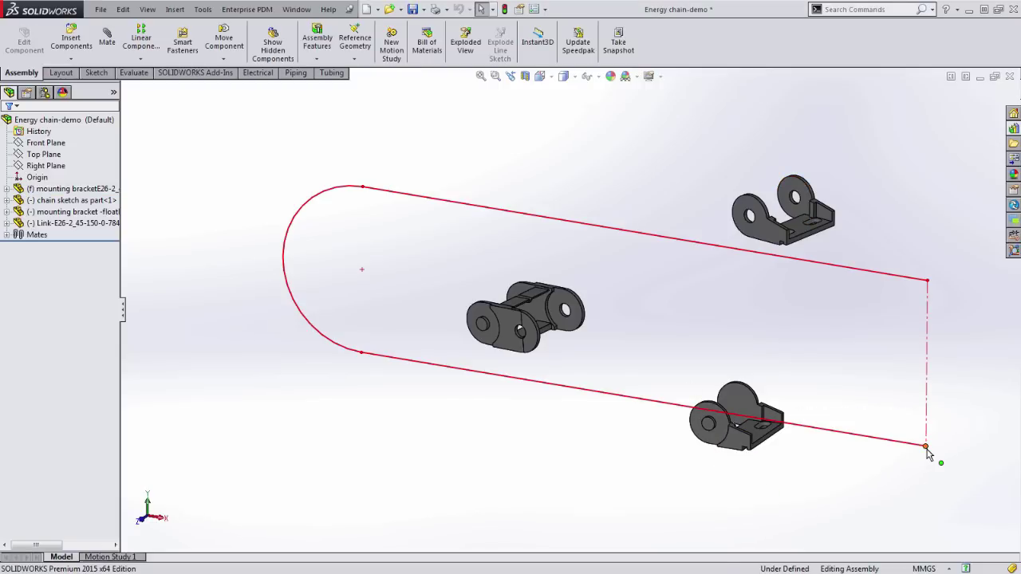
{"action": "mouse_move", "coordinate": [928, 455]}
{"action": "left_mouse_down"}
{"action": "mouse_move", "coordinate": [677, 417]}
{"action": "mouse_move", "coordinate": [942, 460]}
{"action": "mouse_move", "coordinate": [878, 372]}
{"action": "mouse_move", "coordinate": [873, 311]}
{"action": "mouse_move", "coordinate": [870, 518]}
{"action": "mouse_move", "coordinate": [873, 436]}
{"action": "left_mouse_up"}
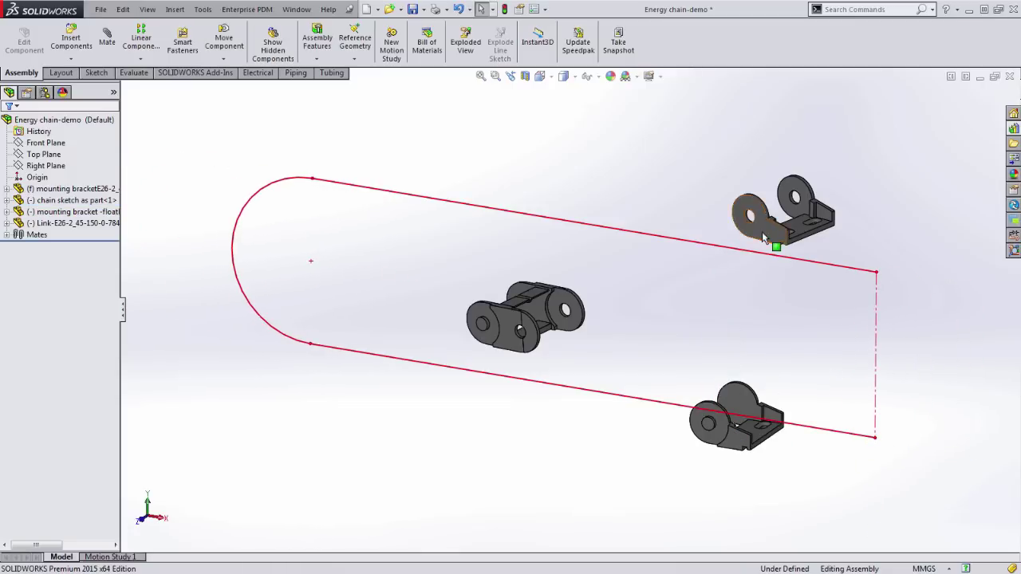
{"action": "left_click_drag", "start_coordinate": [763, 237], "coordinate": [765, 276]}
{"action": "left_click_drag", "start_coordinate": [518, 359], "coordinate": [583, 358]}
{"action": "scroll", "coordinate": [583, 359], "scroll_direction": "down", "scroll_amount": 5}
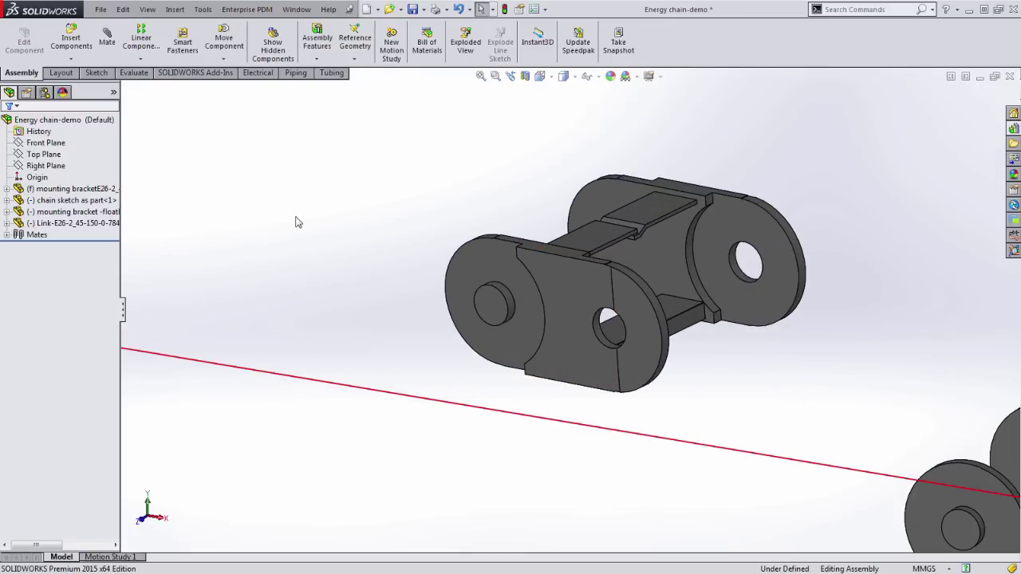
Fix the chain sketch component and start a Chain Component Pattern with the Distance method.
{"action": "right_click", "coordinate": [44, 200]}
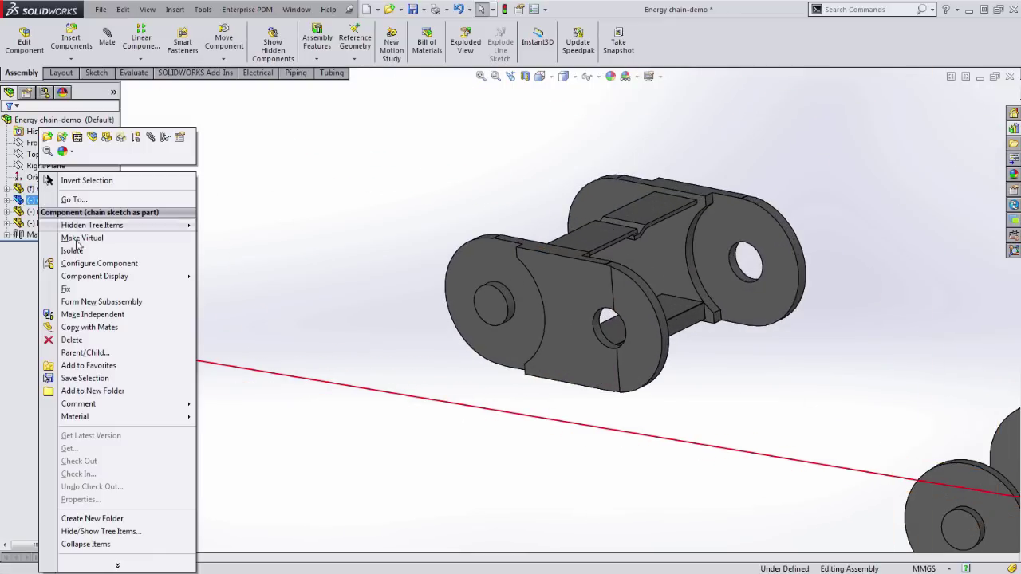
{"action": "left_click", "coordinate": [65, 289]}
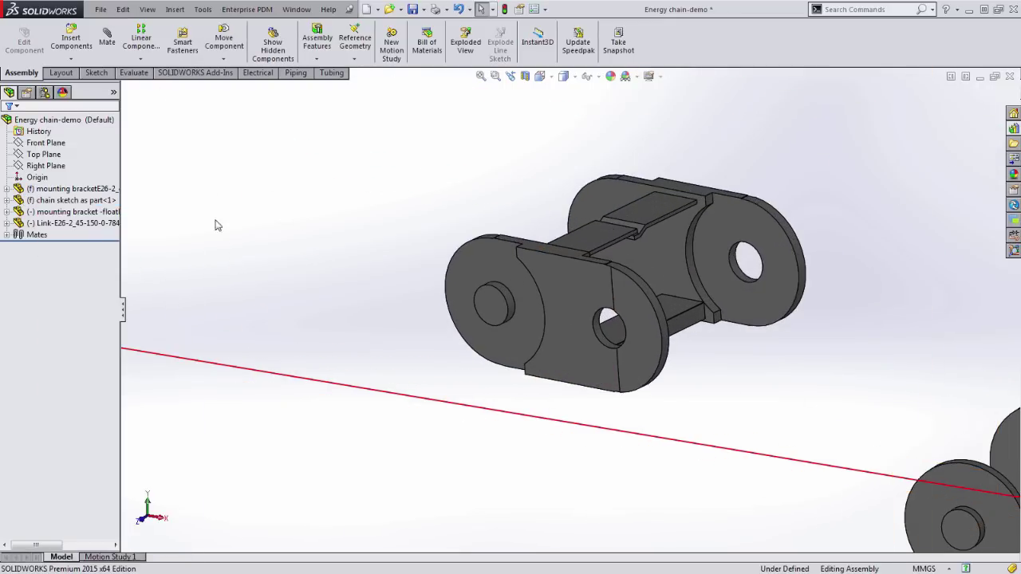
{"action": "left_click", "coordinate": [157, 61]}
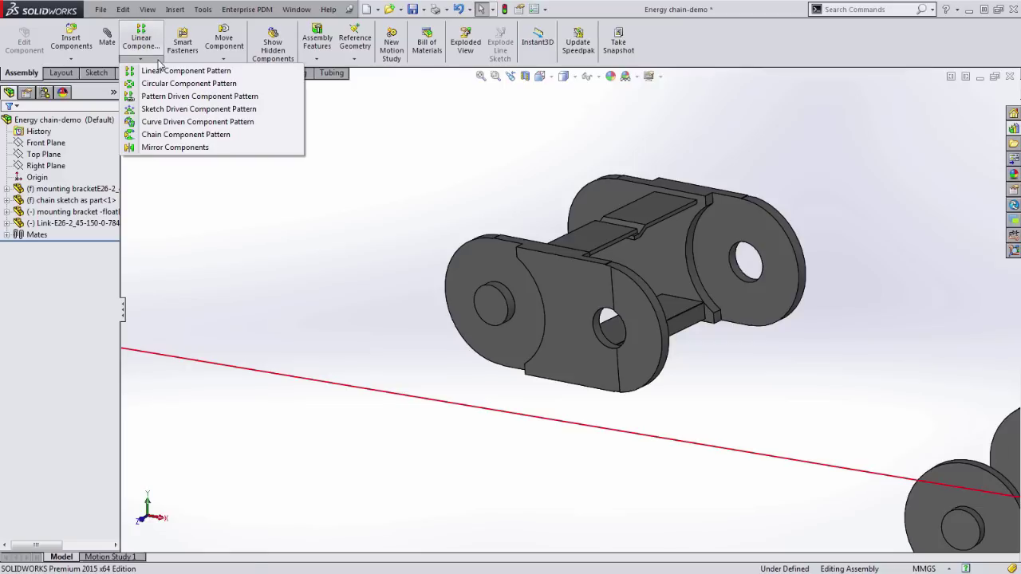
{"action": "left_click", "coordinate": [159, 135]}
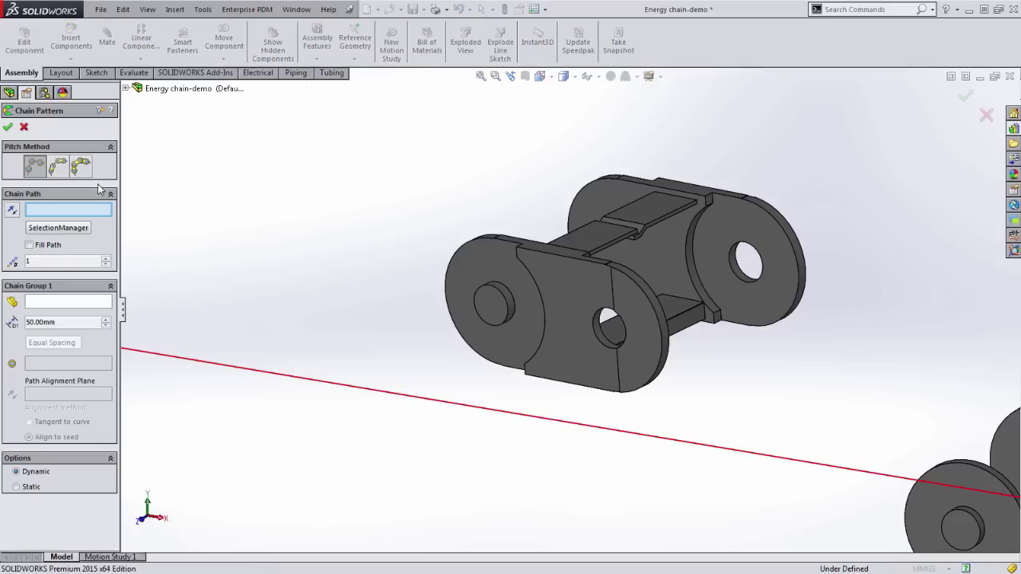
{"action": "left_click", "coordinate": [37, 170]}
Choose Sketch1 as the chain path and set 19 instances.
{"action": "left_click", "coordinate": [127, 89]}
{"action": "left_click", "coordinate": [138, 169]}
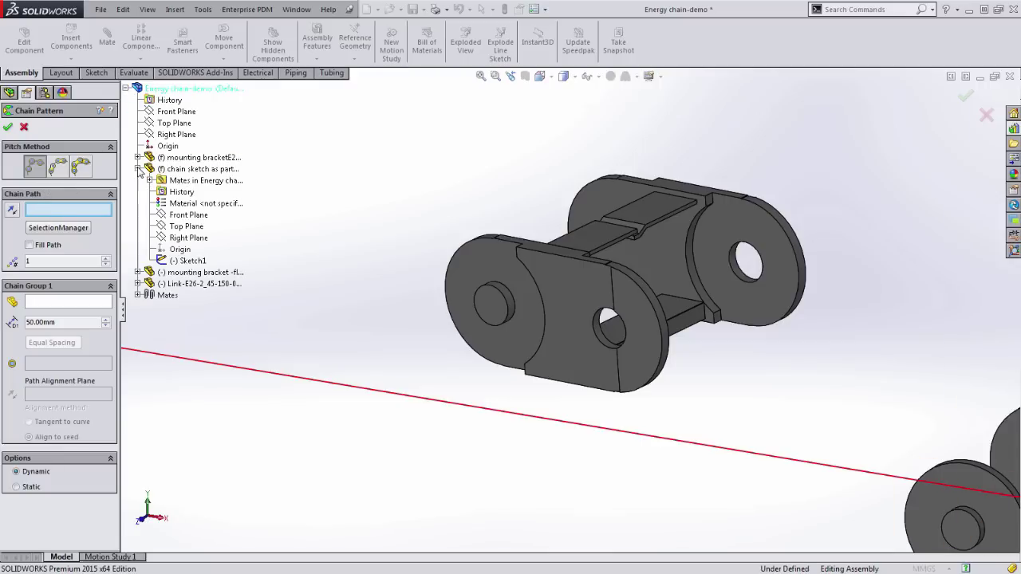
{"action": "left_click", "coordinate": [182, 262]}
{"action": "left_click", "coordinate": [63, 260]}
{"action": "type", "text": "1"}
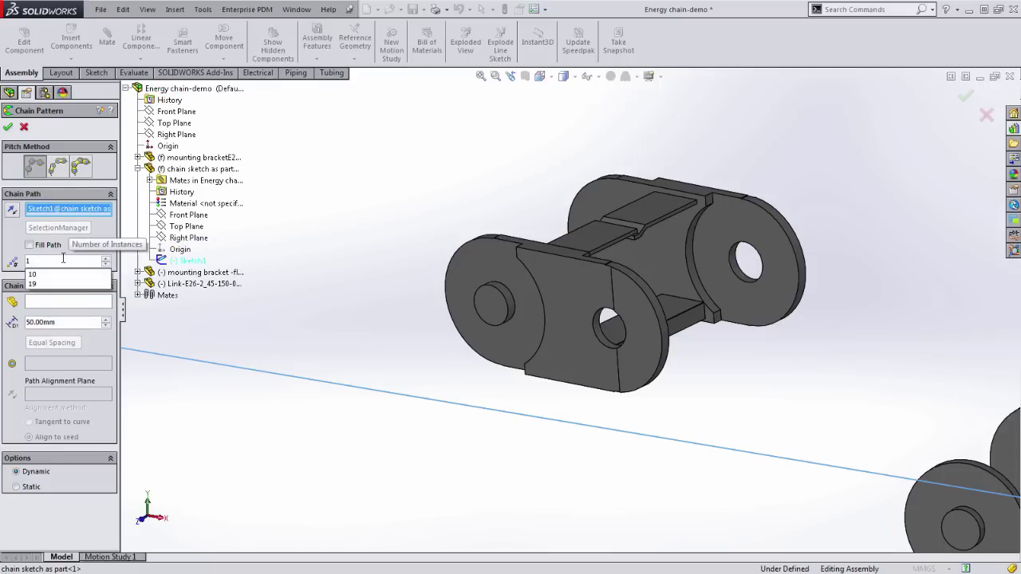
{"action": "type", "text": "9"}
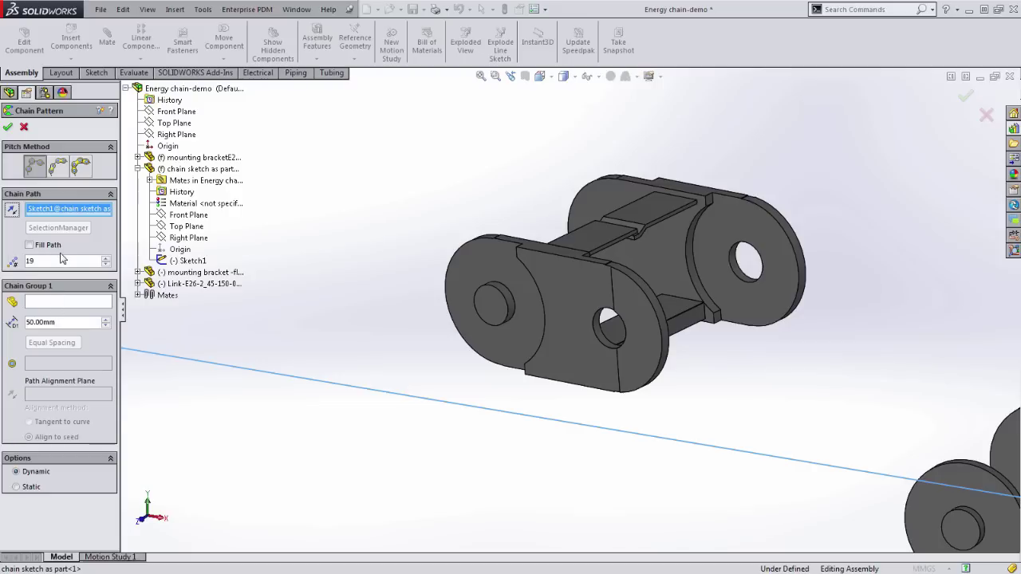
Pattern the chain link at 56 mm pitch, aligned by its hole face and Front Plane.
{"action": "left_click", "coordinate": [58, 301]}
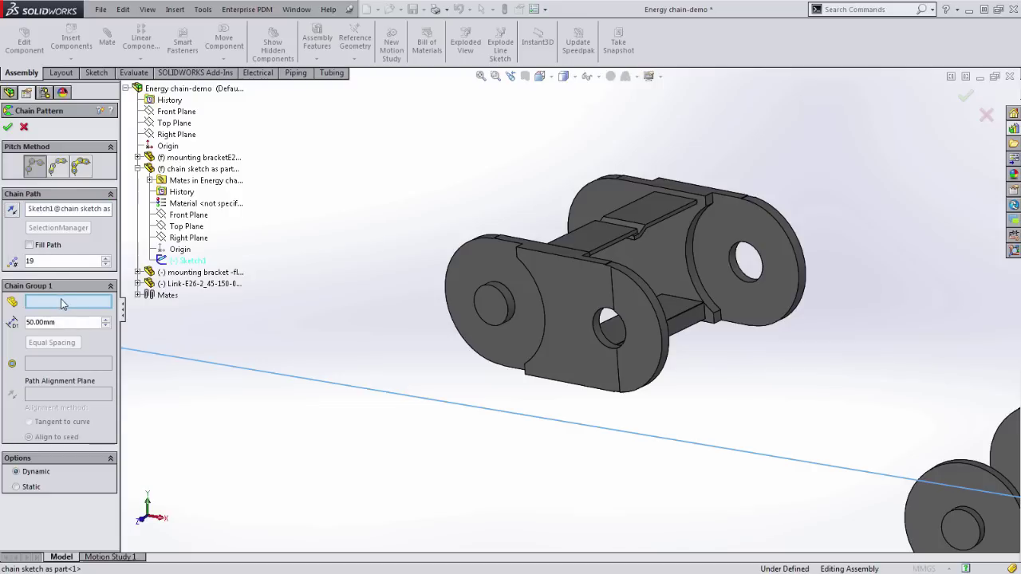
{"action": "left_click", "coordinate": [572, 323]}
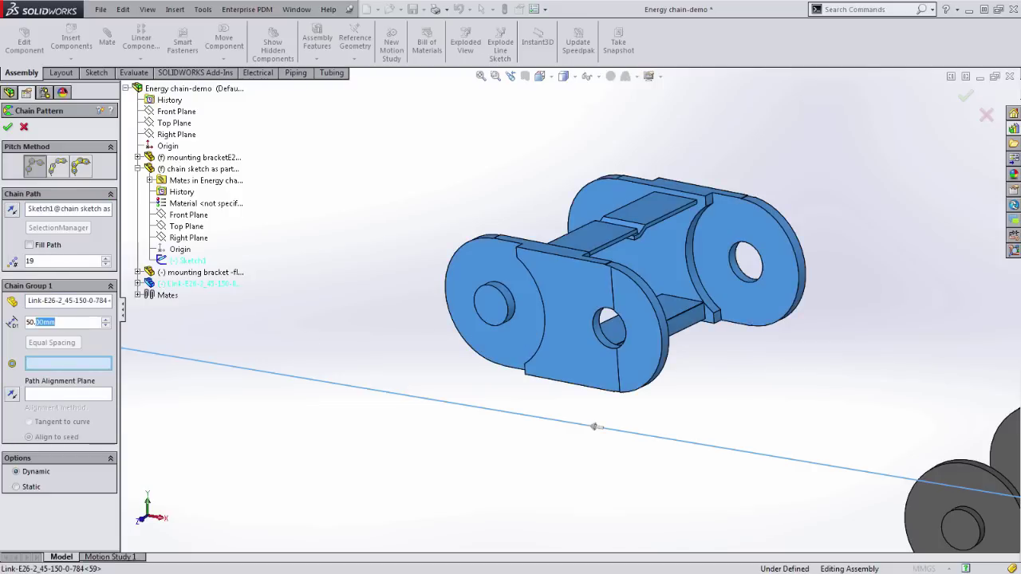
{"action": "type", "text": "56"}
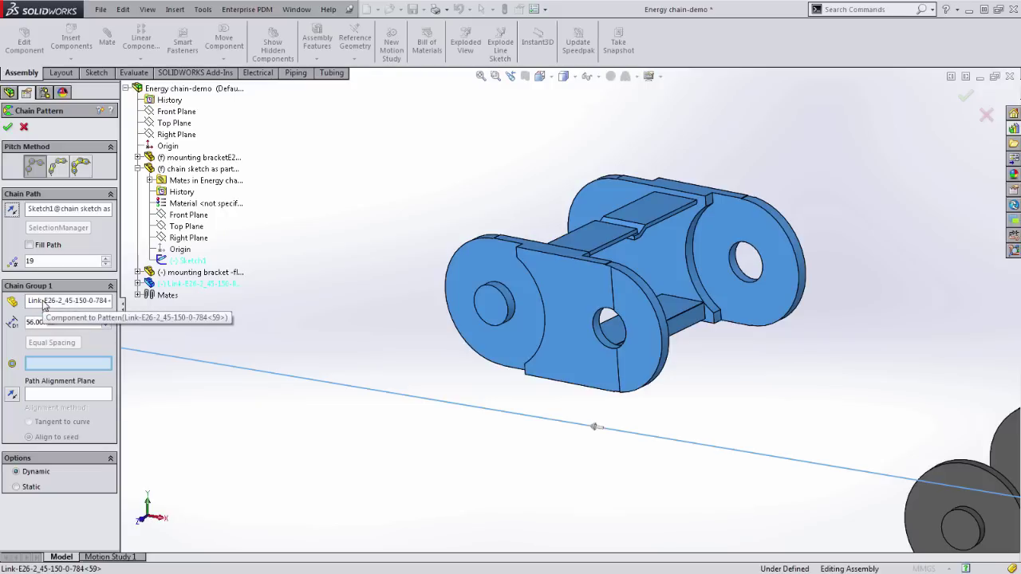
{"action": "key", "text": "Return"}
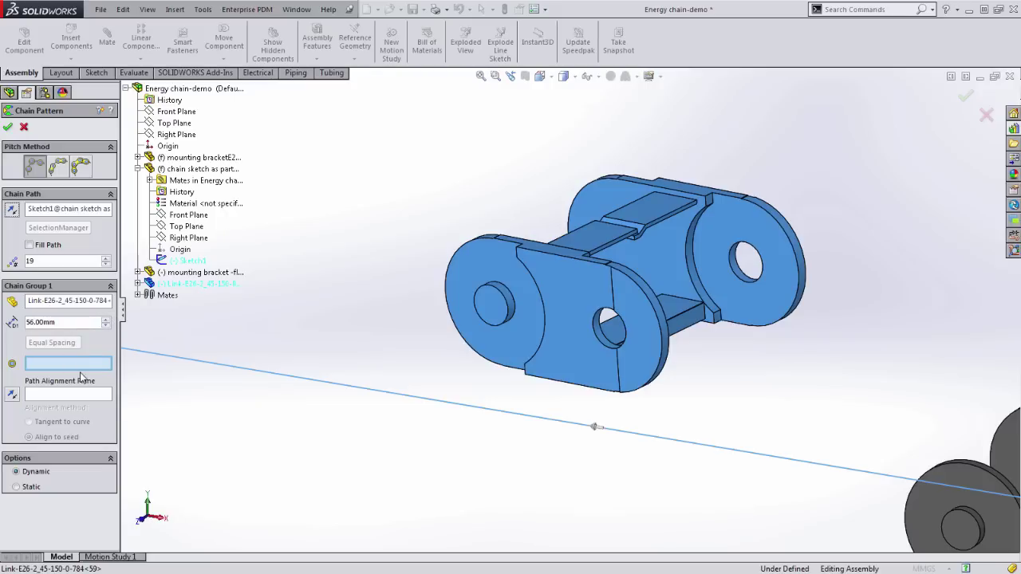
{"action": "scroll", "coordinate": [606, 335], "scroll_direction": "down", "scroll_amount": 5}
{"action": "left_click", "coordinate": [569, 339]}
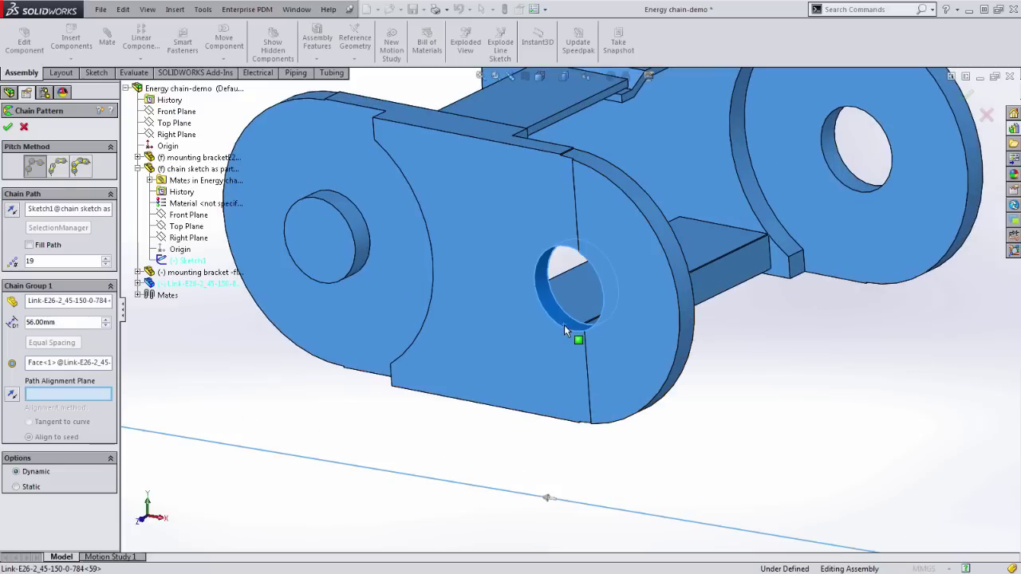
{"action": "left_click", "coordinate": [139, 284]}
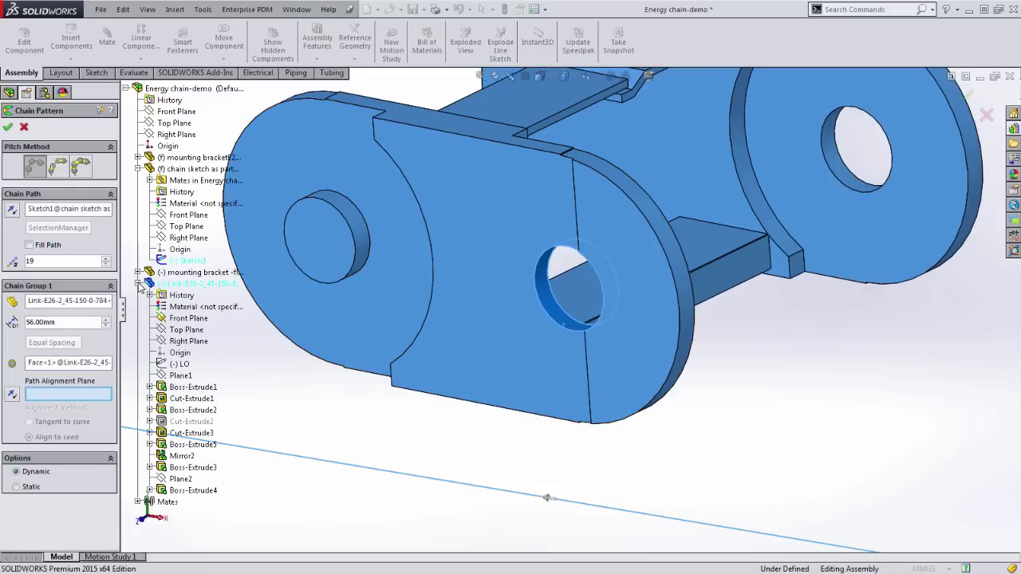
{"action": "left_click", "coordinate": [171, 319]}
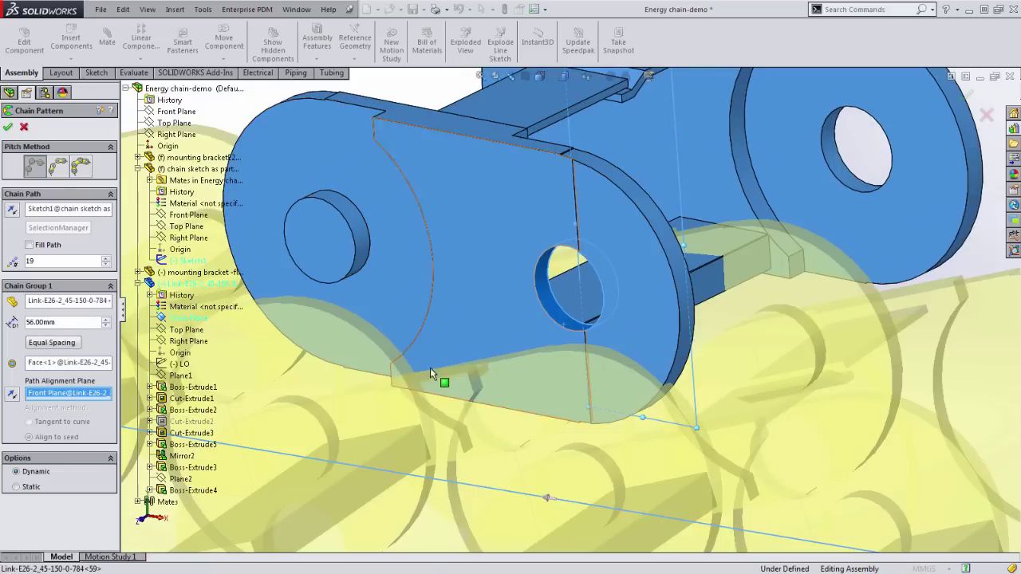
{"action": "scroll", "coordinate": [430, 368], "scroll_direction": "up", "scroll_amount": 5}
Create ChainPattern1 and drag the last link to watch the chain flex along the path.
{"action": "left_click", "coordinate": [966, 97]}
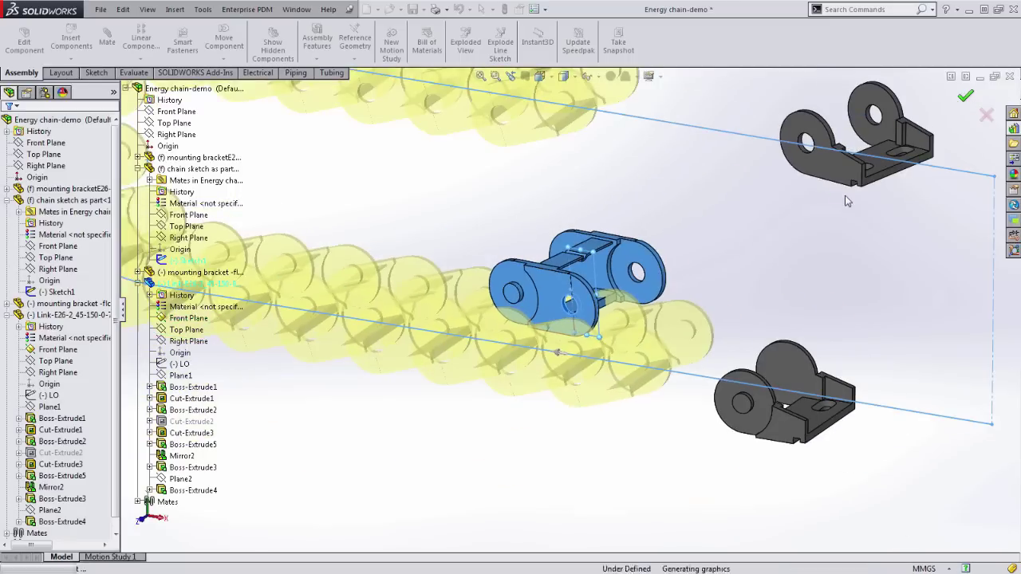
{"action": "scroll", "coordinate": [658, 350], "scroll_direction": "up", "scroll_amount": 2}
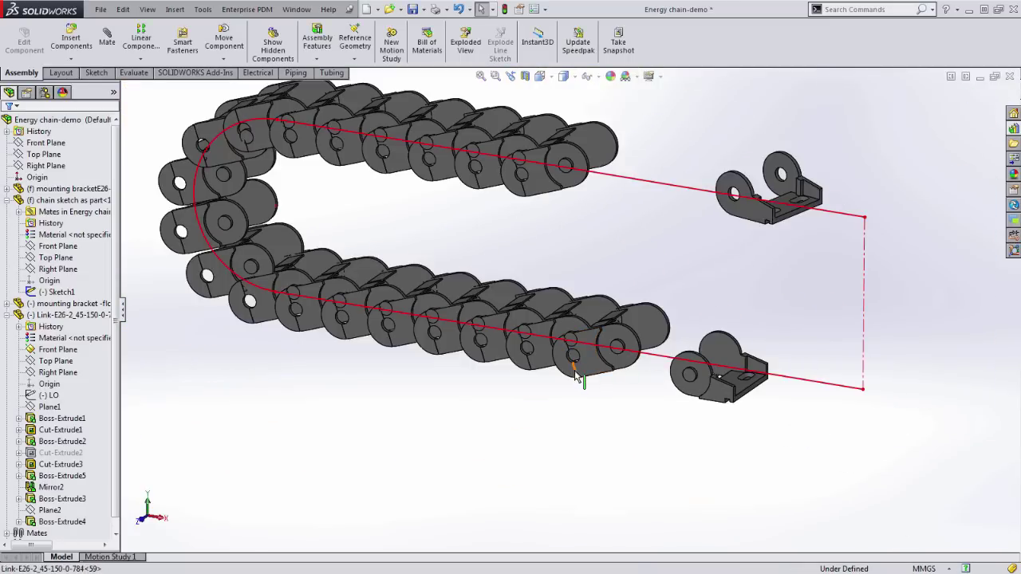
{"action": "left_click", "coordinate": [639, 351]}
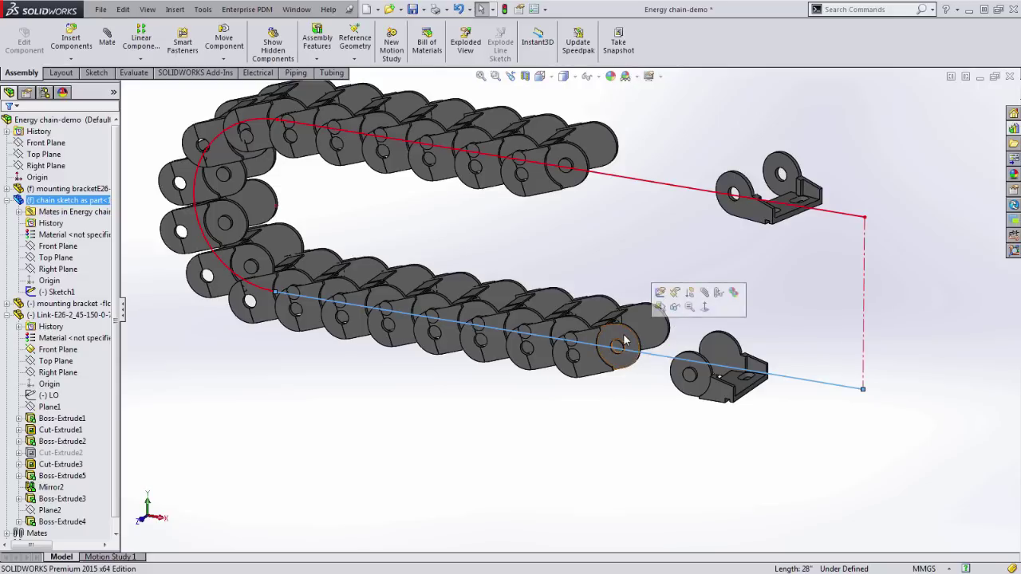
{"action": "left_click", "coordinate": [618, 315]}
{"action": "mouse_move", "coordinate": [607, 261]}
{"action": "left_mouse_down"}
{"action": "mouse_move", "coordinate": [636, 391]}
{"action": "mouse_move", "coordinate": [522, 437]}
{"action": "mouse_move", "coordinate": [631, 311]}
{"action": "mouse_move", "coordinate": [627, 276]}
{"action": "left_mouse_up"}
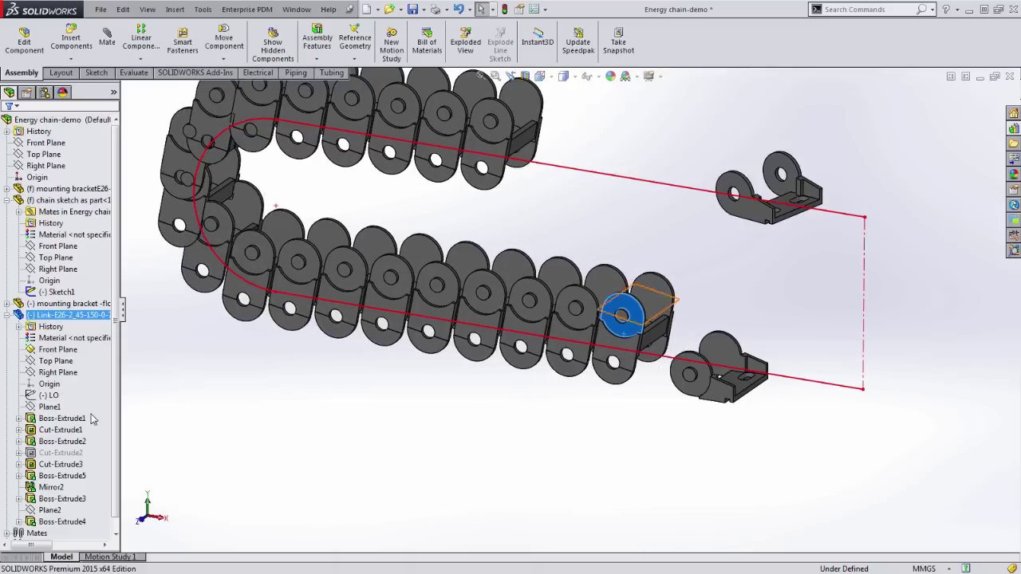
{"action": "scroll", "coordinate": [56, 455], "scroll_direction": "down", "scroll_amount": 1}
{"action": "left_click", "coordinate": [54, 533]}
Edit ChainPattern1 to use the second pitch method with the link face and hole edge, and 10 links.
{"action": "right_click", "coordinate": [54, 533]}
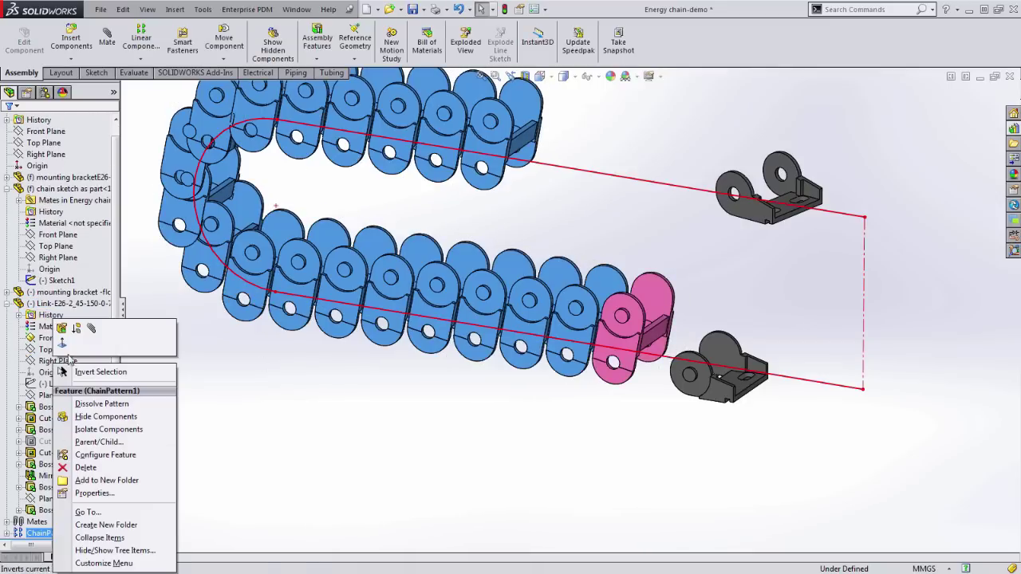
{"action": "left_click", "coordinate": [66, 327]}
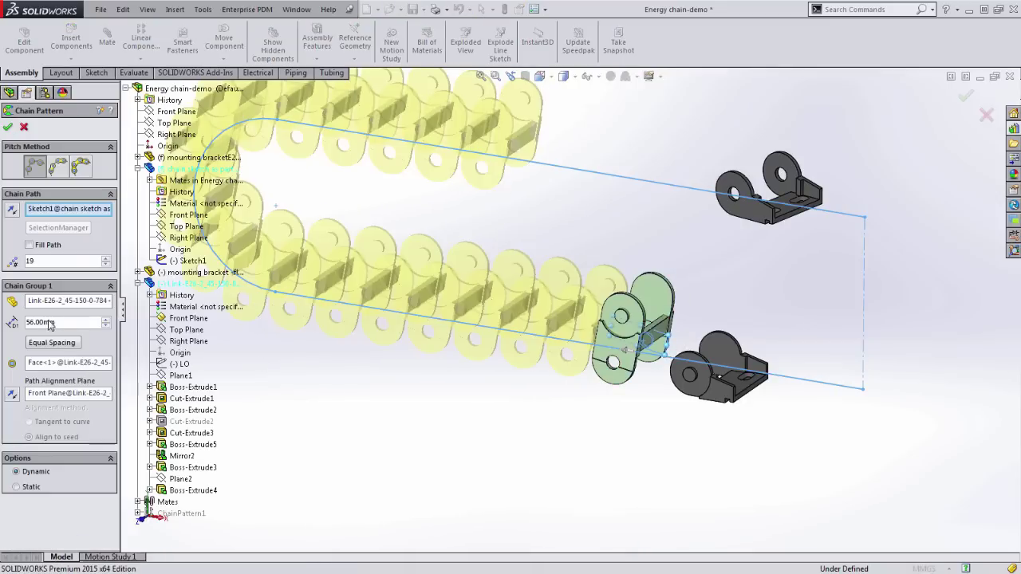
{"action": "left_click", "coordinate": [59, 166]}
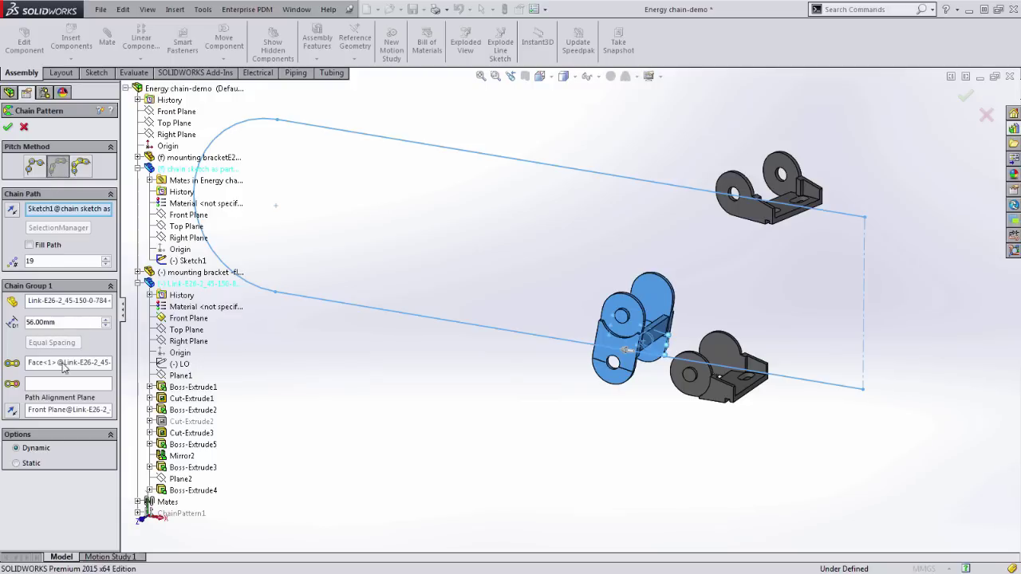
{"action": "left_click", "coordinate": [62, 387]}
{"action": "scroll", "coordinate": [529, 297], "scroll_direction": "down", "scroll_amount": 1}
{"action": "scroll", "coordinate": [529, 297], "scroll_direction": "down", "scroll_amount": 2}
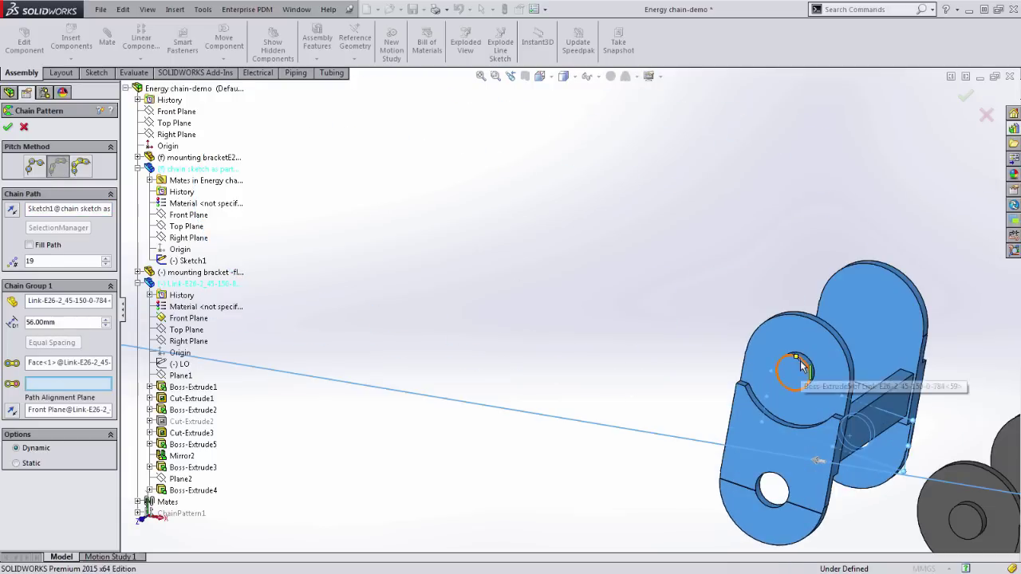
{"action": "left_click", "coordinate": [728, 330]}
{"action": "double_click", "coordinate": [53, 266]}
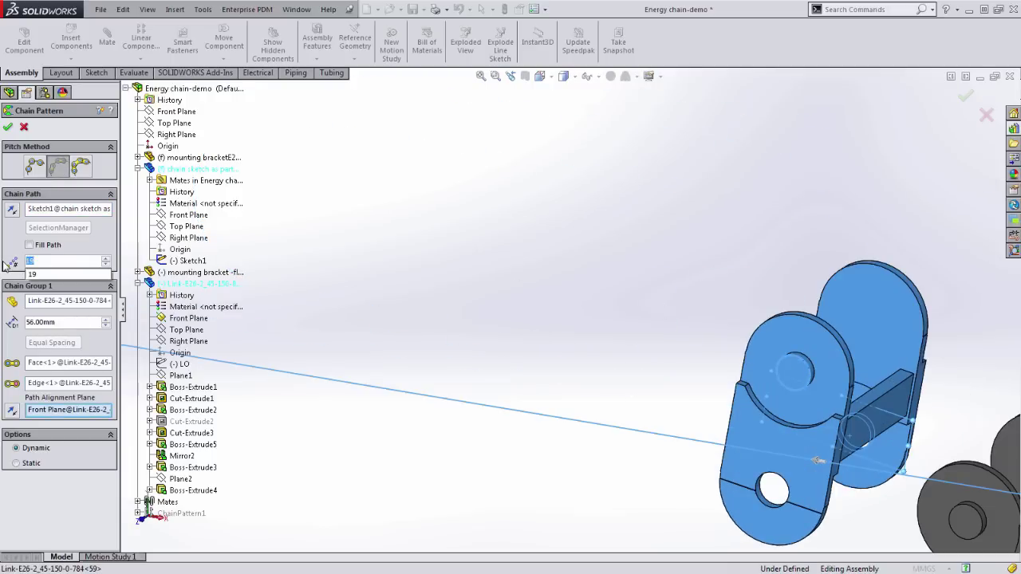
{"action": "type", "text": "10"}
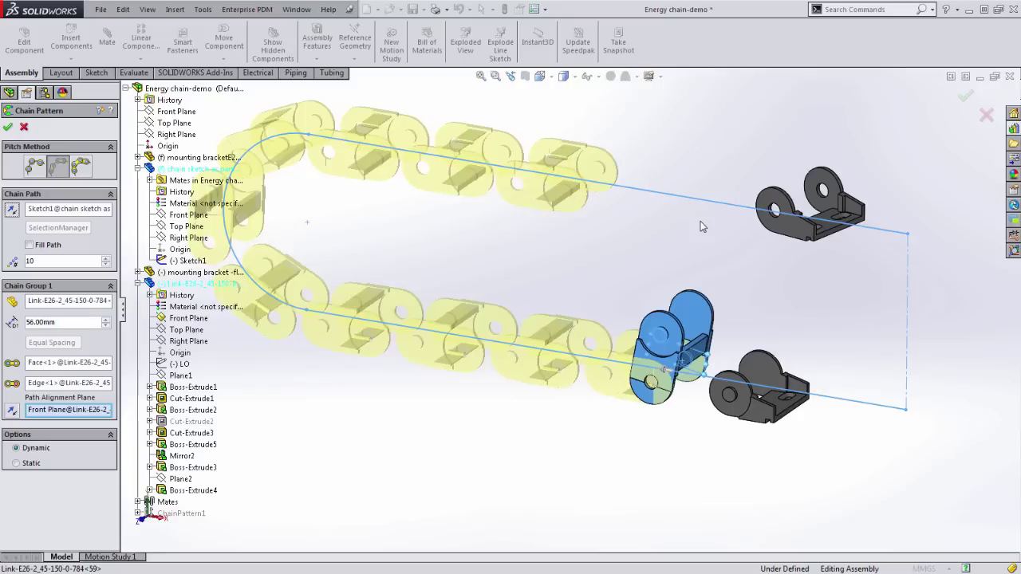
Switch the pitch method to Connected Linkage, float the component, and restore the count to 19.
{"action": "left_click", "coordinate": [83, 169]}
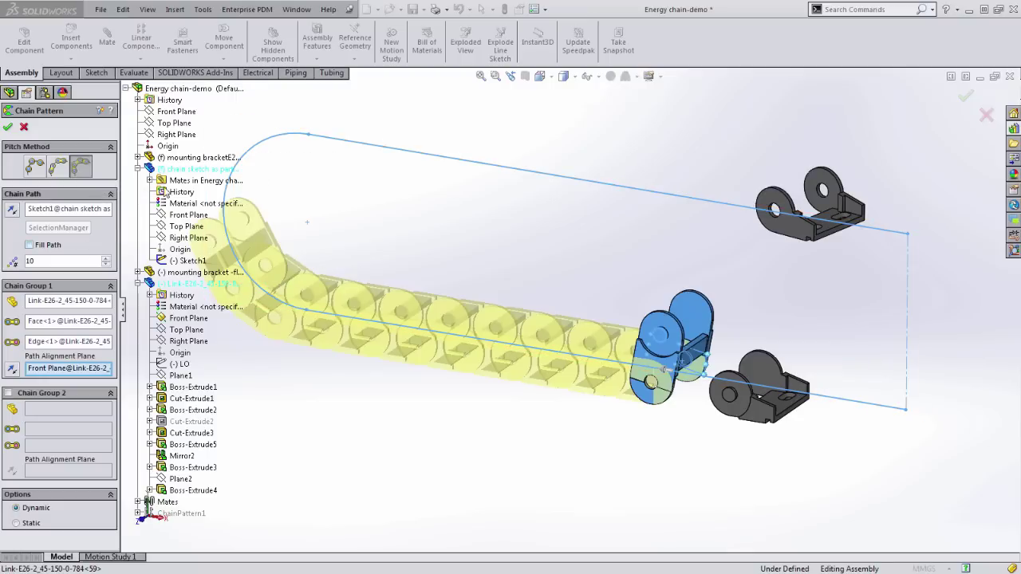
{"action": "right_click", "coordinate": [171, 170]}
{"action": "left_click", "coordinate": [192, 206]}
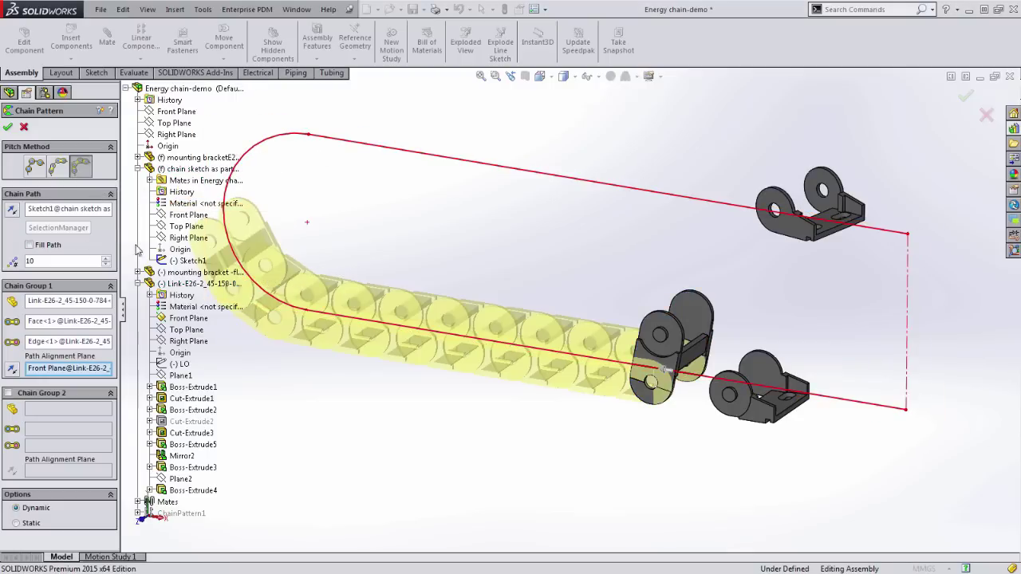
{"action": "left_click", "coordinate": [75, 261]}
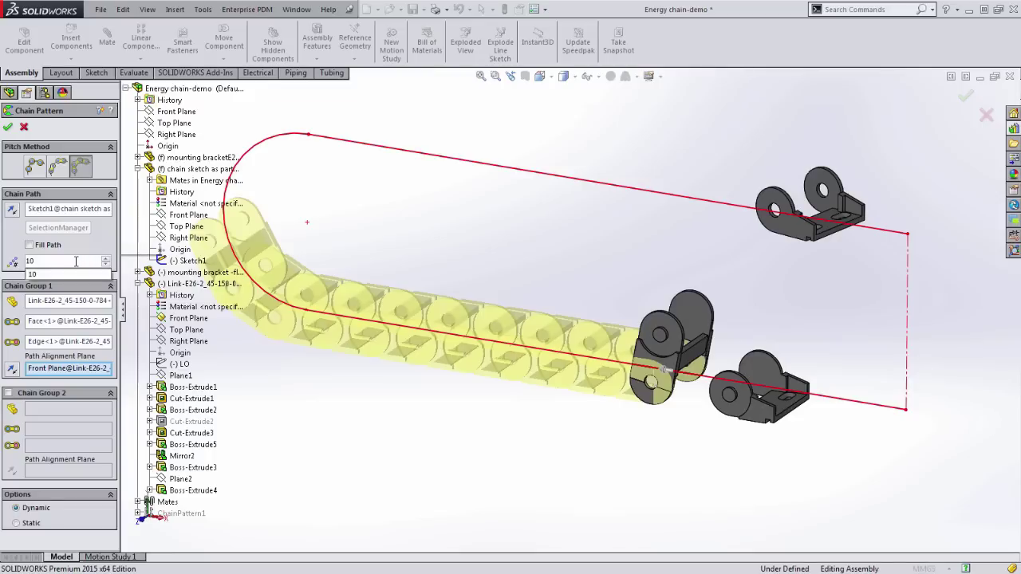
{"action": "key", "text": "BackSpace"}
{"action": "type", "text": "9"}
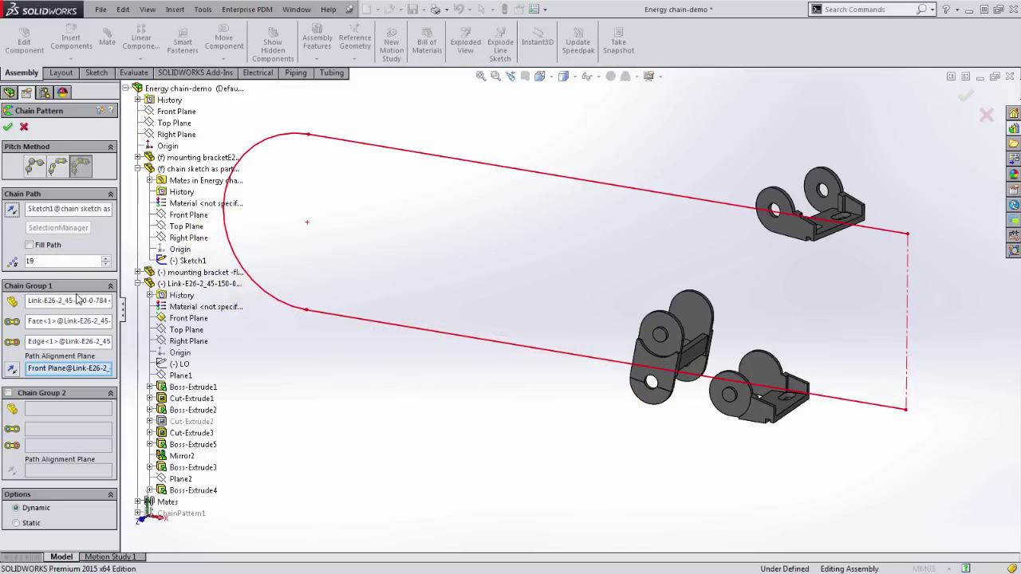
Create the chain pattern and mate the end link's hole concentric with the bracket hole.
{"action": "key", "text": "Return"}
{"action": "scroll", "coordinate": [694, 403], "scroll_direction": "down", "scroll_amount": 3}
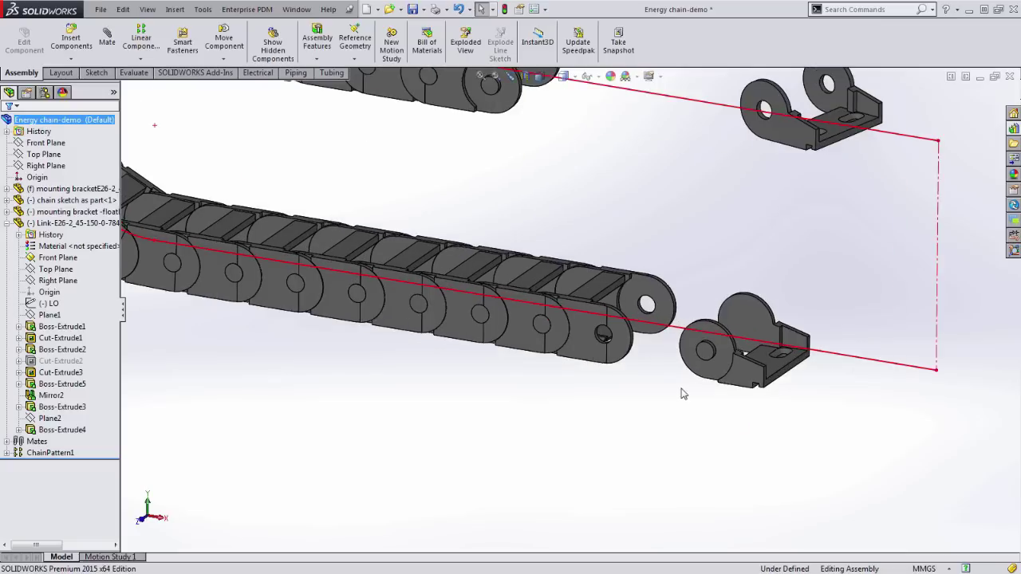
{"action": "scroll", "coordinate": [659, 369], "scroll_direction": "down", "scroll_amount": 3}
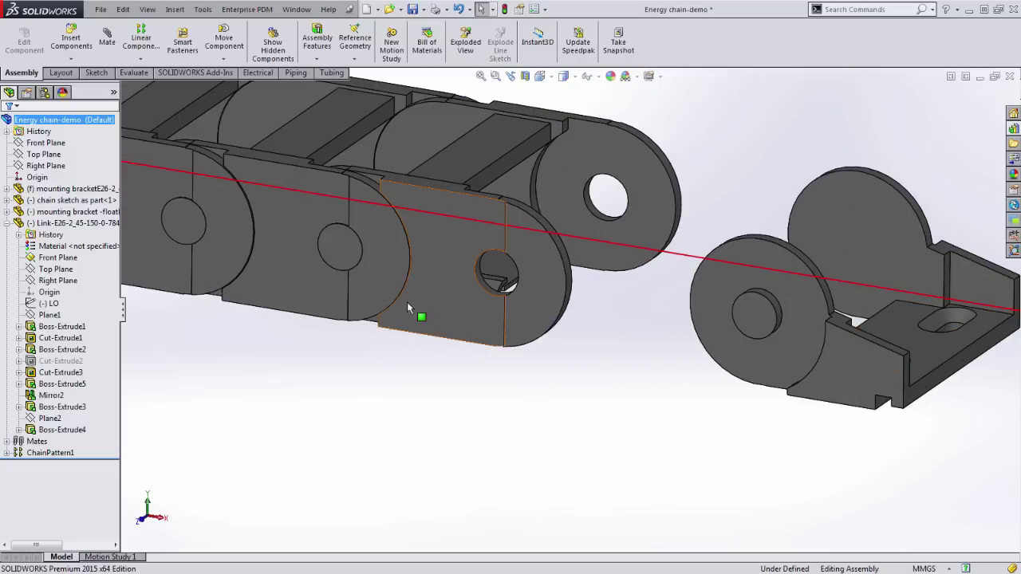
{"action": "left_click", "coordinate": [490, 294]}
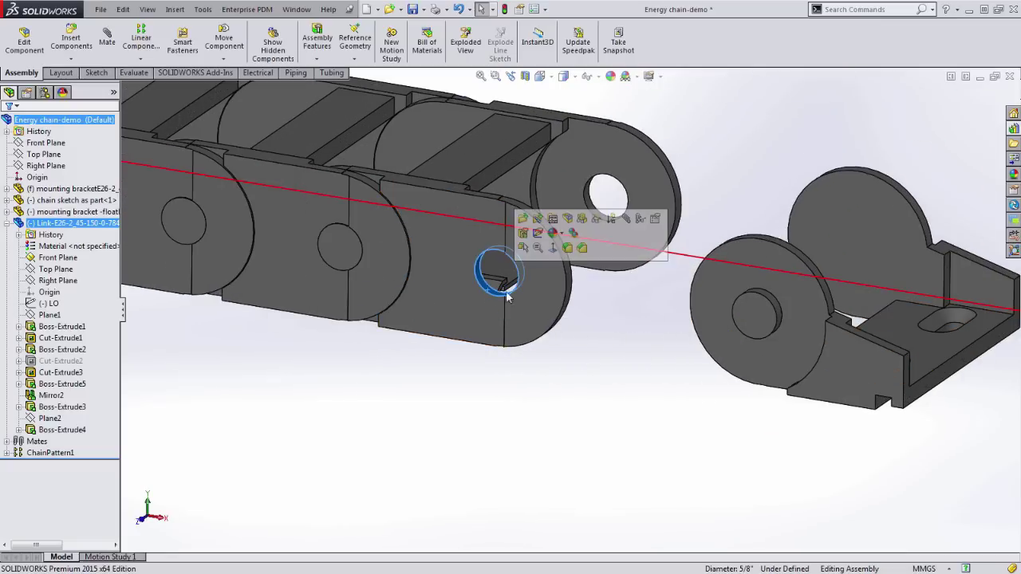
{"action": "left_click", "coordinate": [776, 306]}
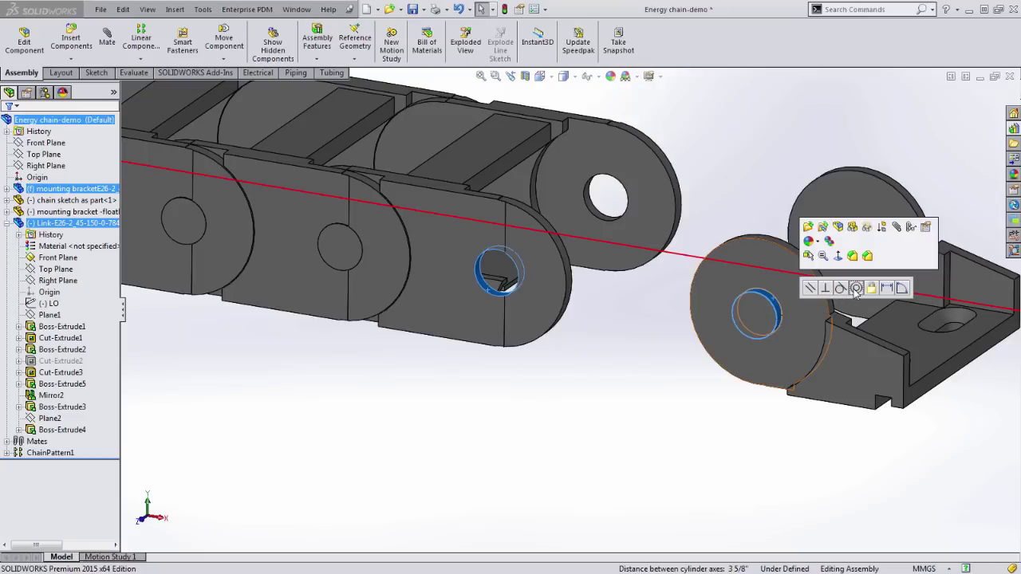
{"action": "left_click", "coordinate": [855, 289]}
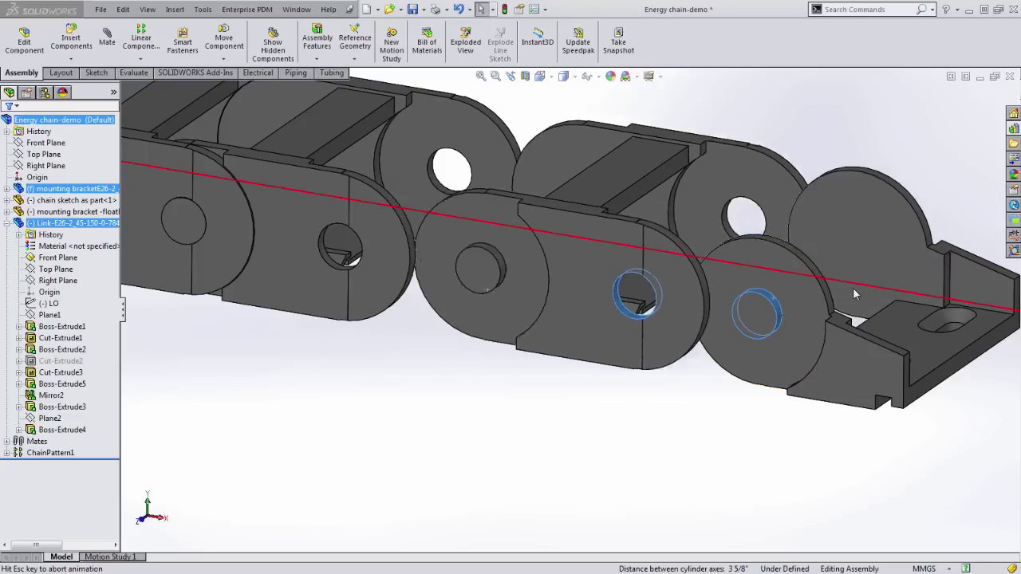
Mate the bracket's circular edge to the link's flat face, then swing the loose link into line.
{"action": "left_click", "coordinate": [750, 327]}
{"action": "left_click", "coordinate": [726, 289]}
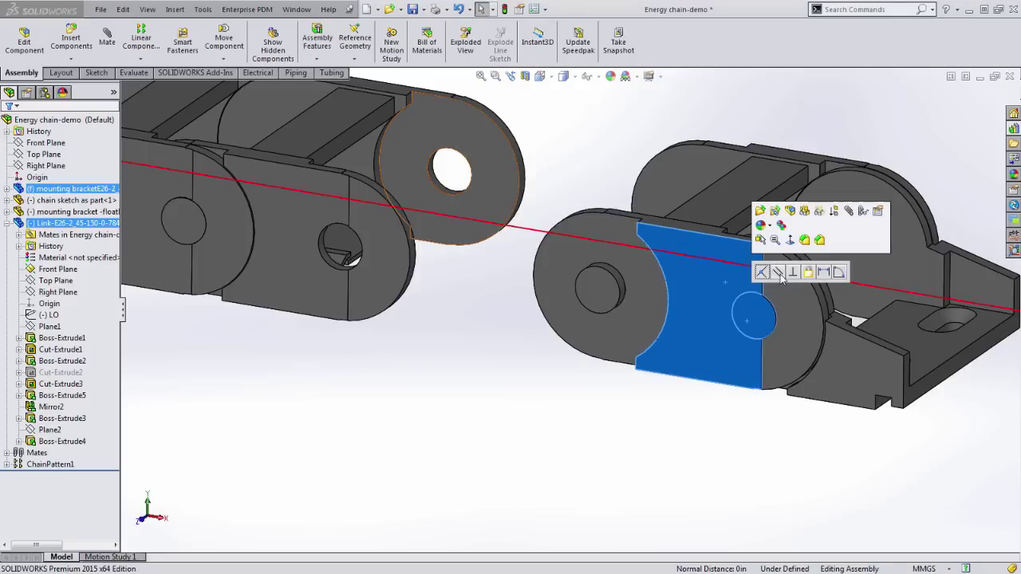
{"action": "left_click", "coordinate": [762, 272]}
{"action": "left_click_drag", "start_coordinate": [686, 351], "coordinate": [637, 387]}
Move the floating bracket onto the top chain end and mate its hole to the link.
{"action": "key", "text": "f"}
{"action": "scroll", "coordinate": [569, 205], "scroll_direction": "down", "scroll_amount": 6}
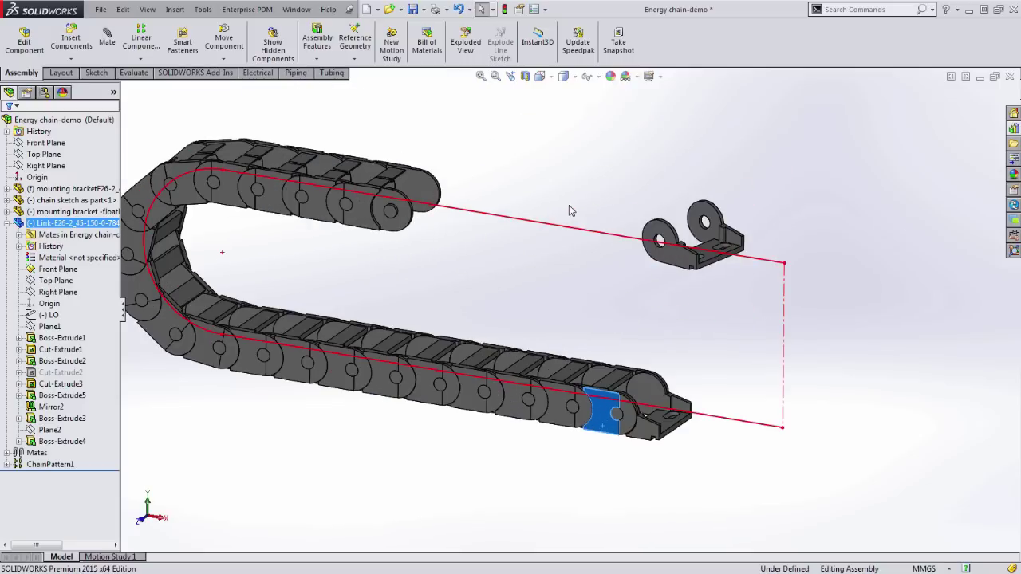
{"action": "left_click_drag", "start_coordinate": [684, 269], "coordinate": [341, 225]}
{"action": "scroll", "coordinate": [341, 225], "scroll_direction": "down", "scroll_amount": 5}
{"action": "scroll", "coordinate": [341, 222], "scroll_direction": "down", "scroll_amount": 3}
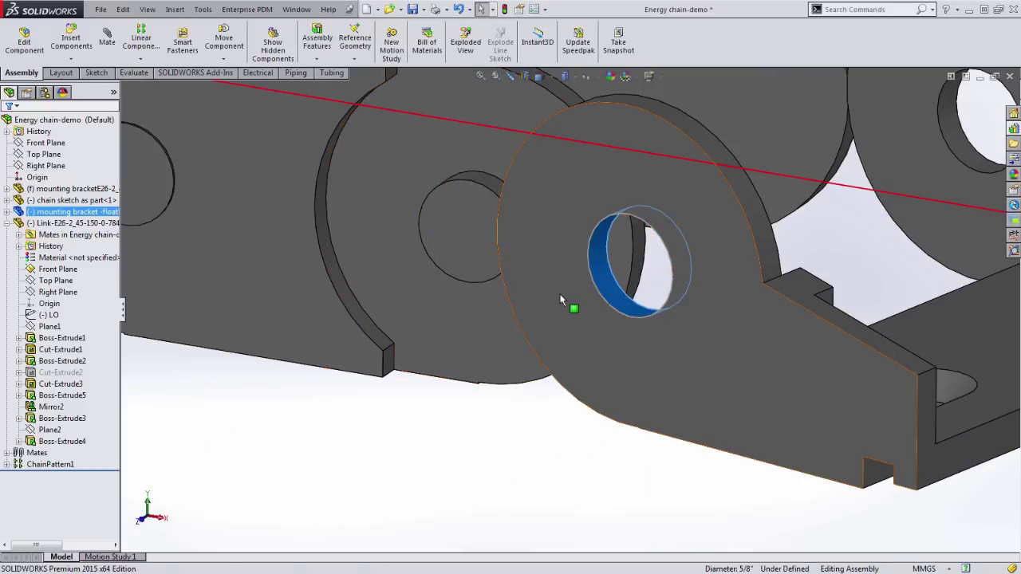
{"action": "scroll", "coordinate": [598, 299], "scroll_direction": "down", "scroll_amount": 2}
{"action": "left_click", "coordinate": [604, 300]}
{"action": "scroll", "coordinate": [452, 280], "scroll_direction": "up", "scroll_amount": 5}
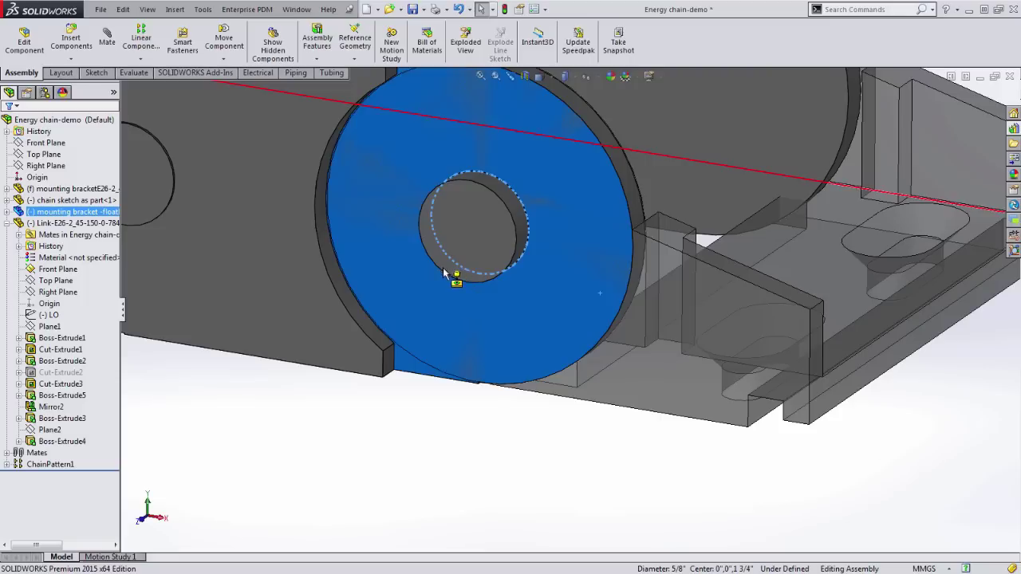
{"action": "scroll", "coordinate": [502, 300], "scroll_direction": "up", "scroll_amount": 5}
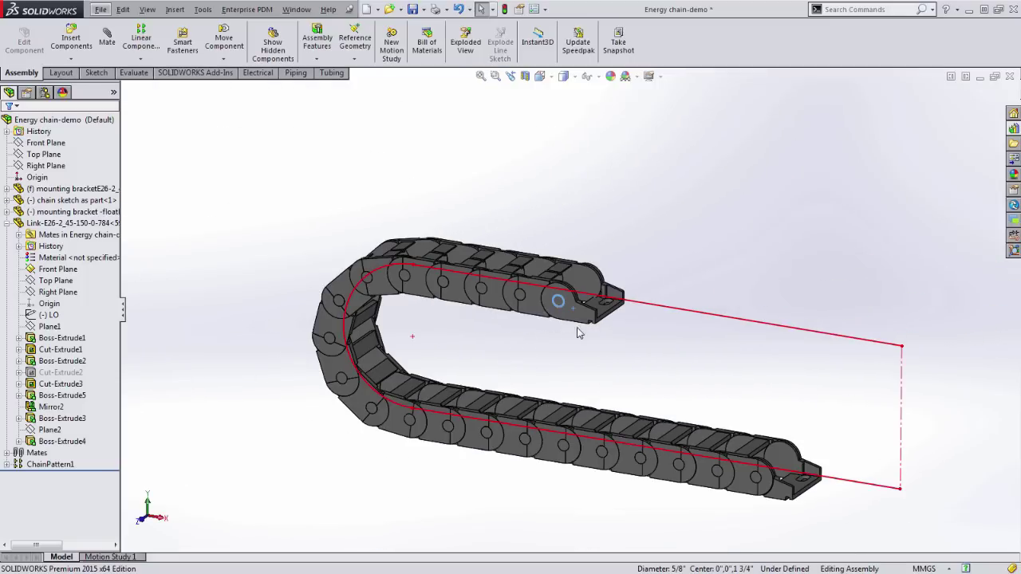
Drag the bracket to stretch the chain into a long U, then fold it into a tight U.
{"action": "left_click_drag", "start_coordinate": [592, 321], "coordinate": [1020, 369]}
{"action": "left_click_drag", "start_coordinate": [973, 406], "coordinate": [188, 287]}
{"action": "scroll", "coordinate": [319, 310], "scroll_direction": "up", "scroll_amount": 5}
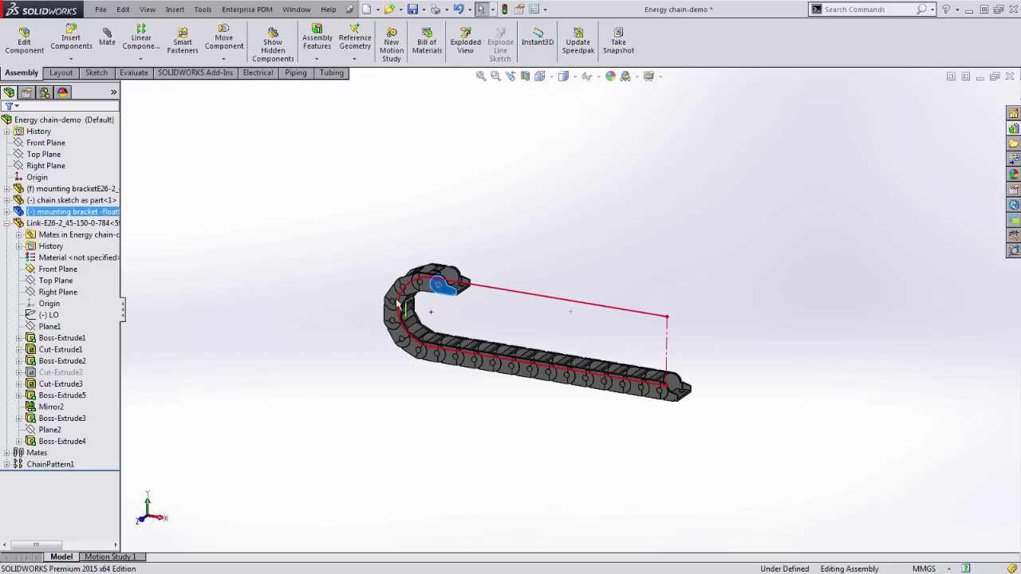
{"action": "left_click_drag", "start_coordinate": [446, 289], "coordinate": [384, 278]}
In the gantry assembly, slide the gantry along the table rail and rebuild so the upper chain follows.
{"action": "key", "text": "ctrl+Tab"}
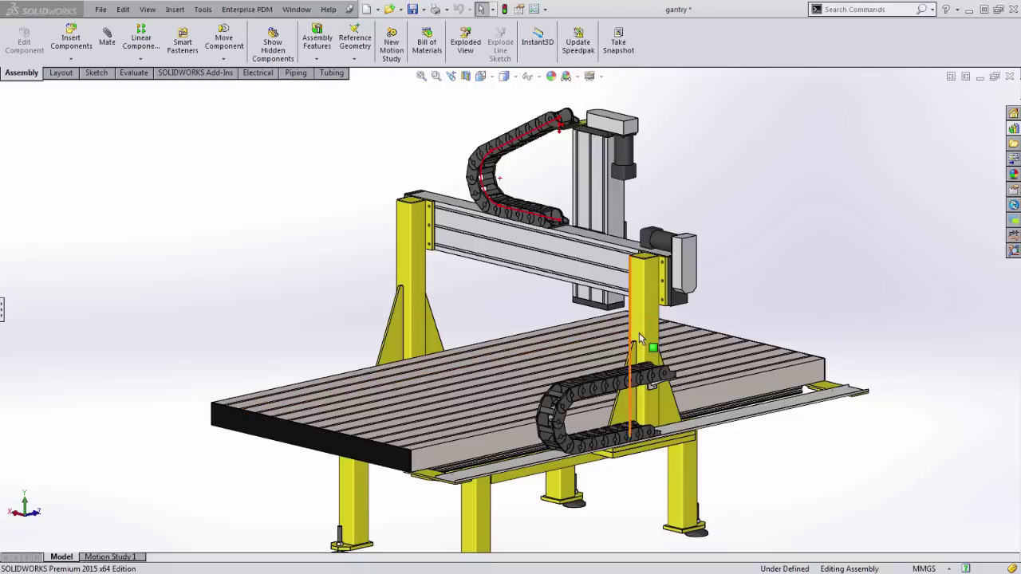
{"action": "left_click_drag", "start_coordinate": [665, 342], "coordinate": [674, 241]}
{"action": "key", "text": "Escape"}
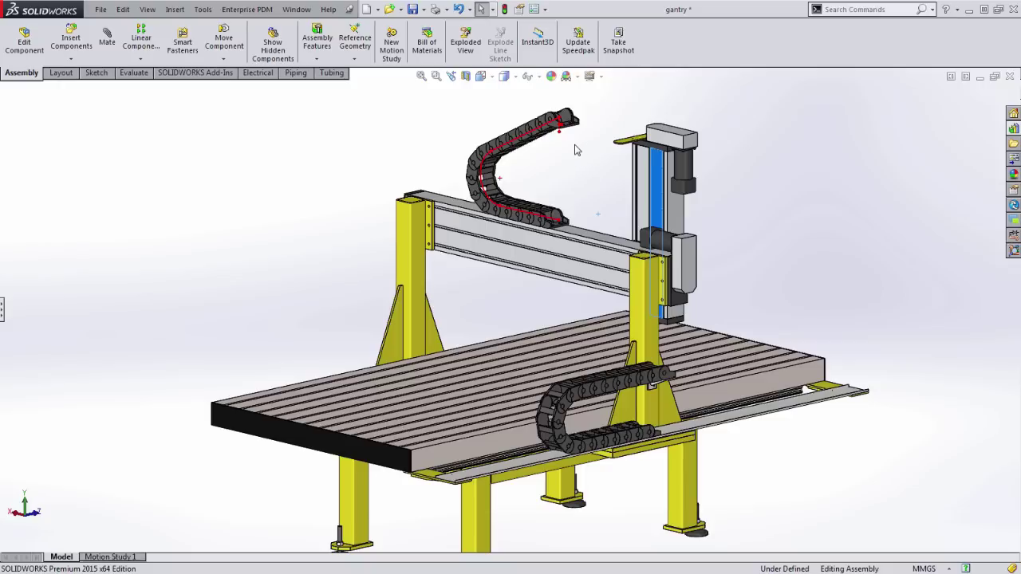
{"action": "left_click", "coordinate": [505, 9]}
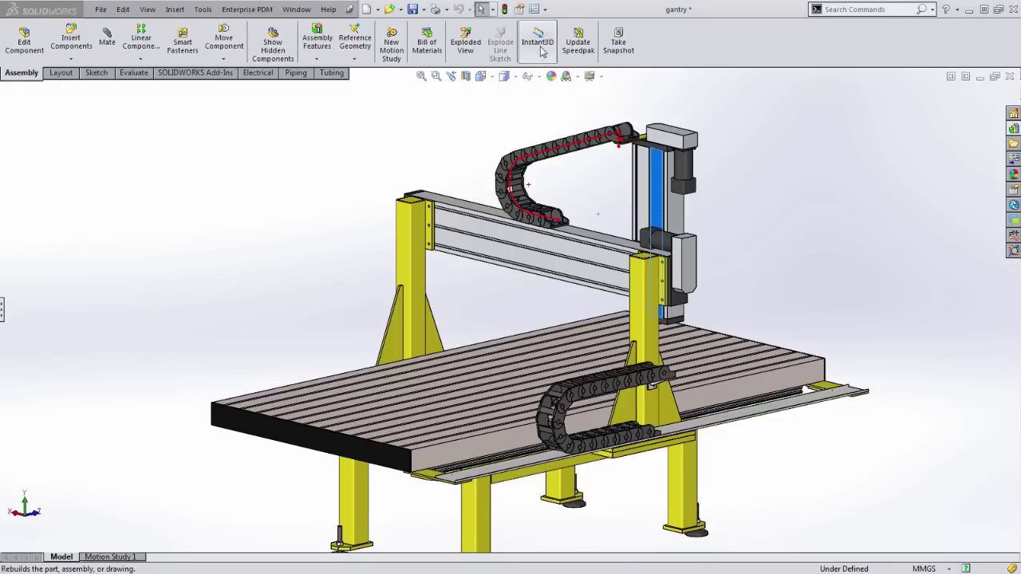